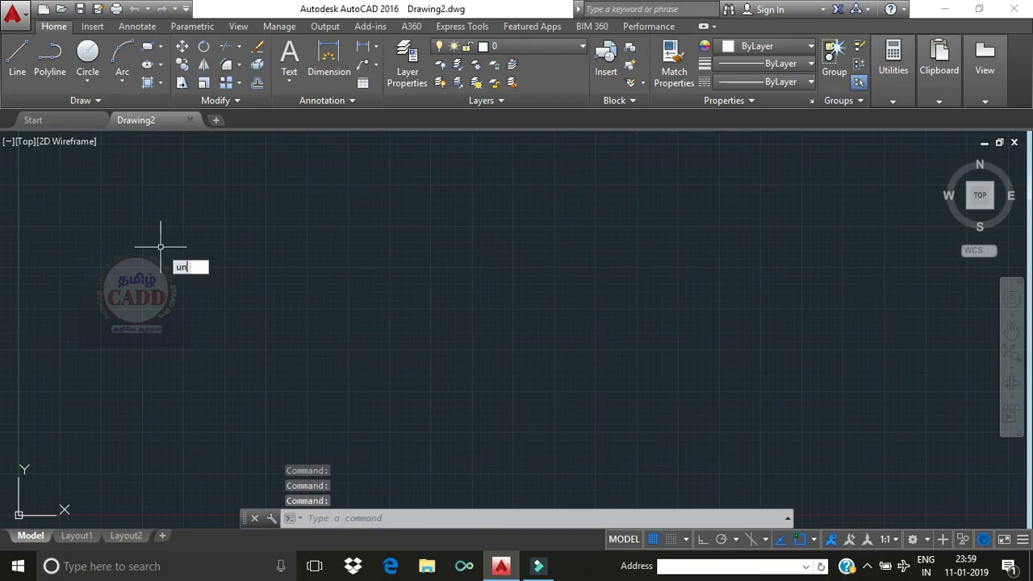
Step: Configure the drawing units with a length precision of 0.0 and millimeters as the insertion scale
key("Return")
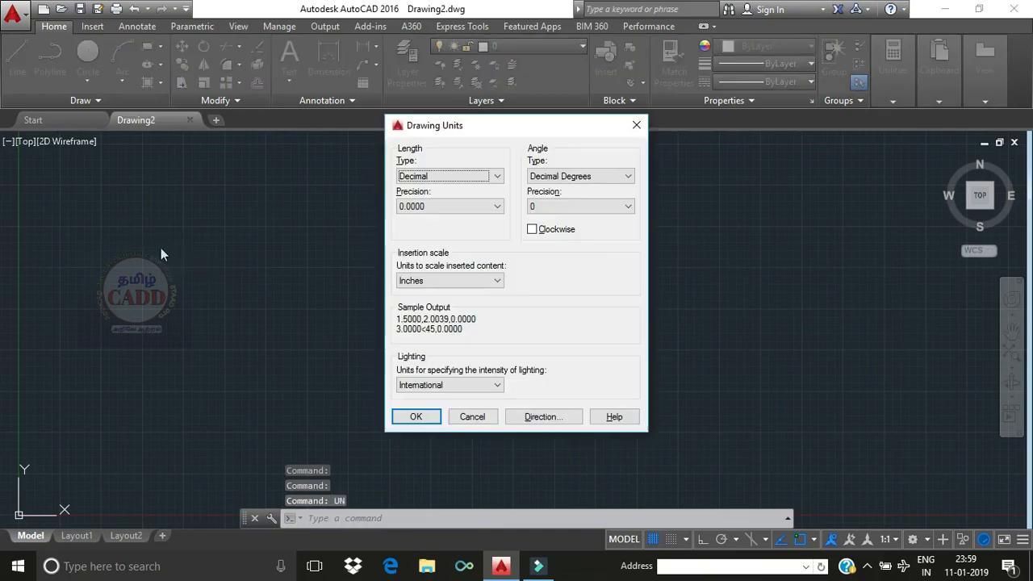
left_click(481, 207)
left_click(427, 231)
left_click(475, 281)
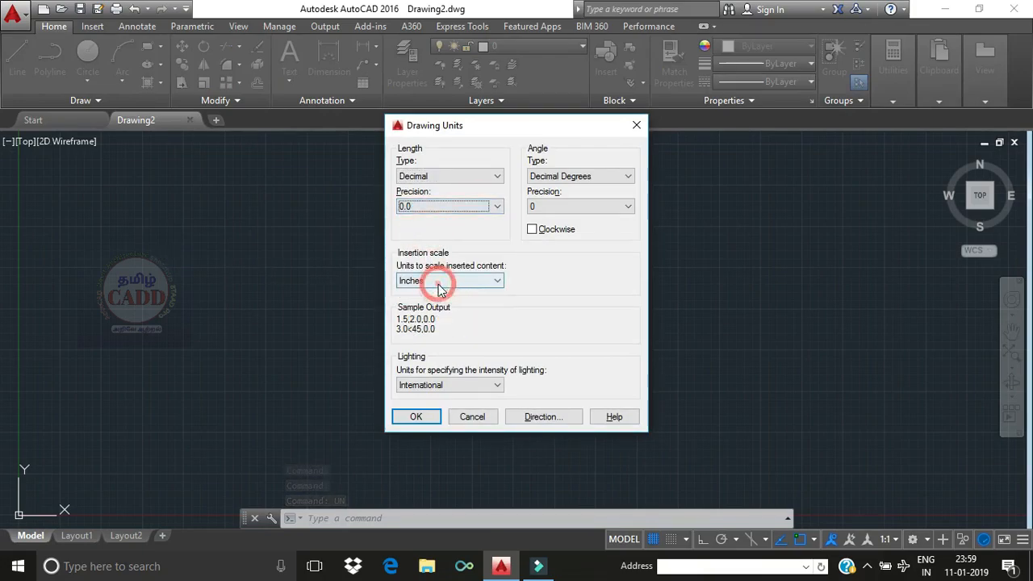
left_click(427, 333)
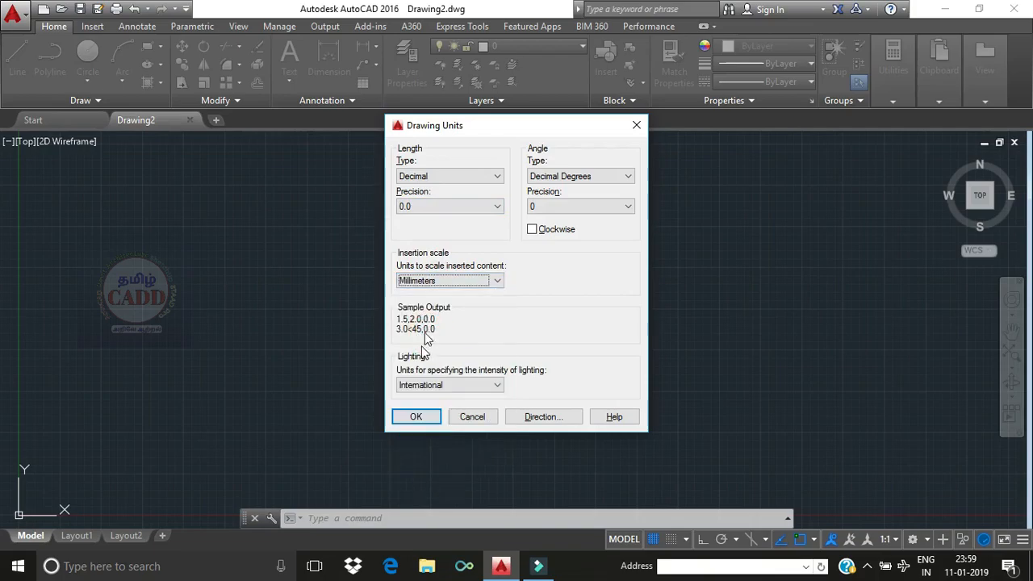
left_click(416, 418)
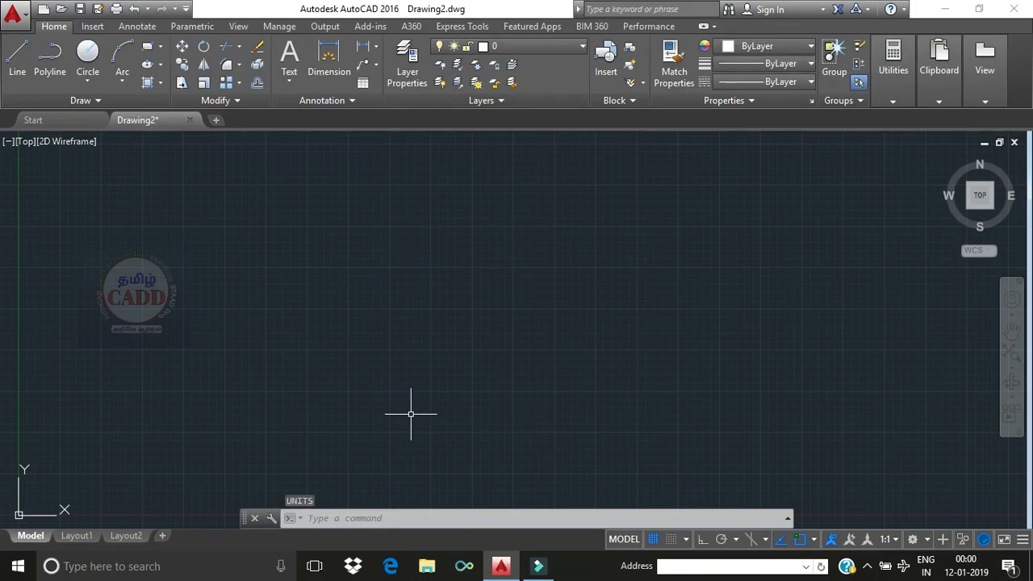
Step: Set the model space limits from 0,0 to 600,600 and zoom to show the whole drawing area
type("LIMIT")
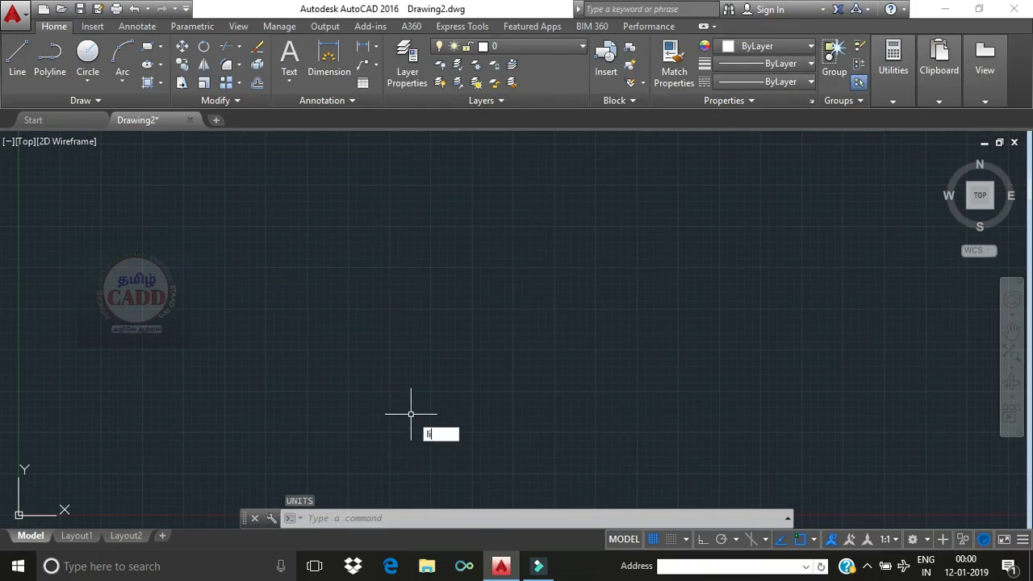
type("S")
key("Return")
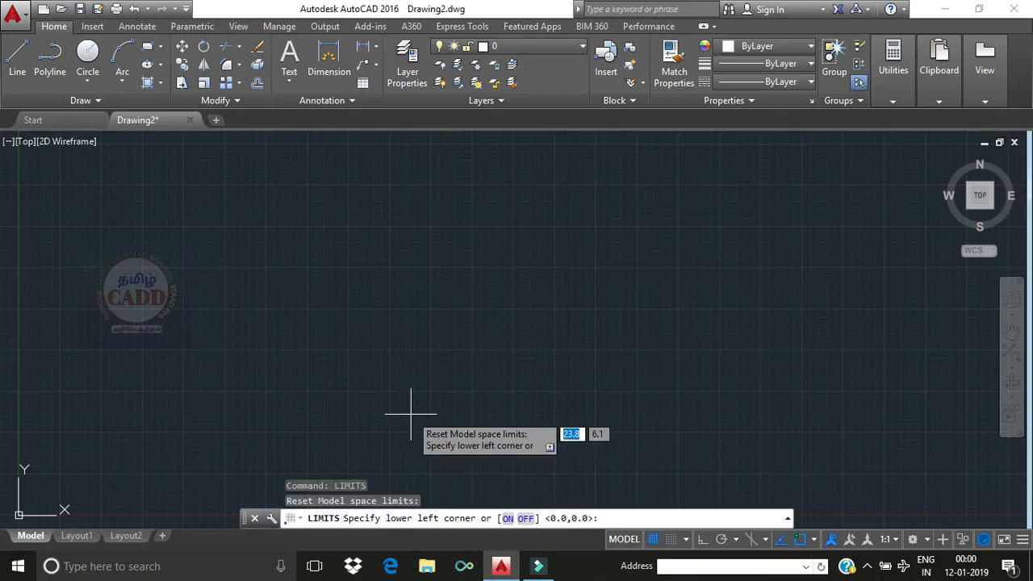
key("Return")
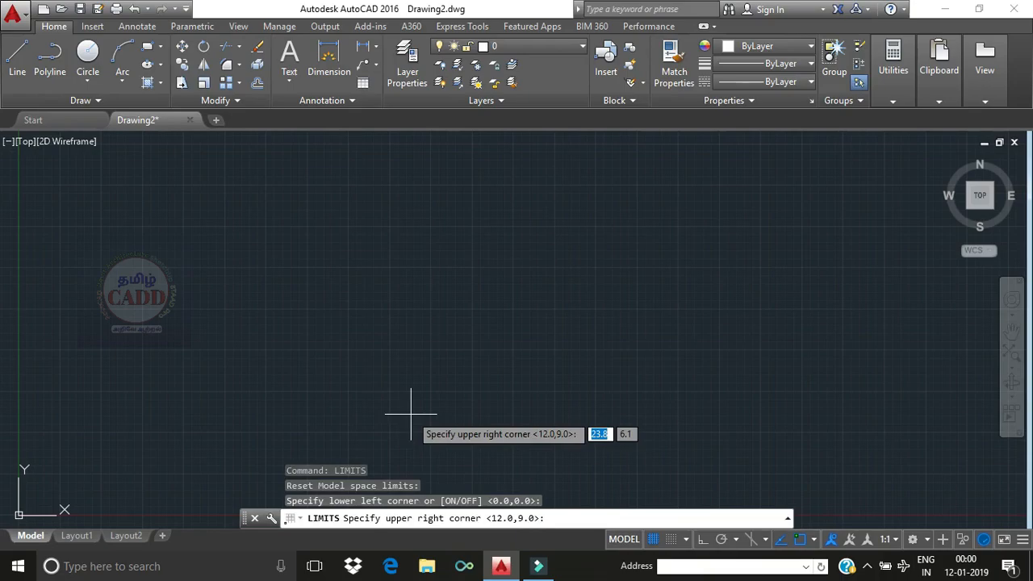
type("600")
key("Tab")
type("600")
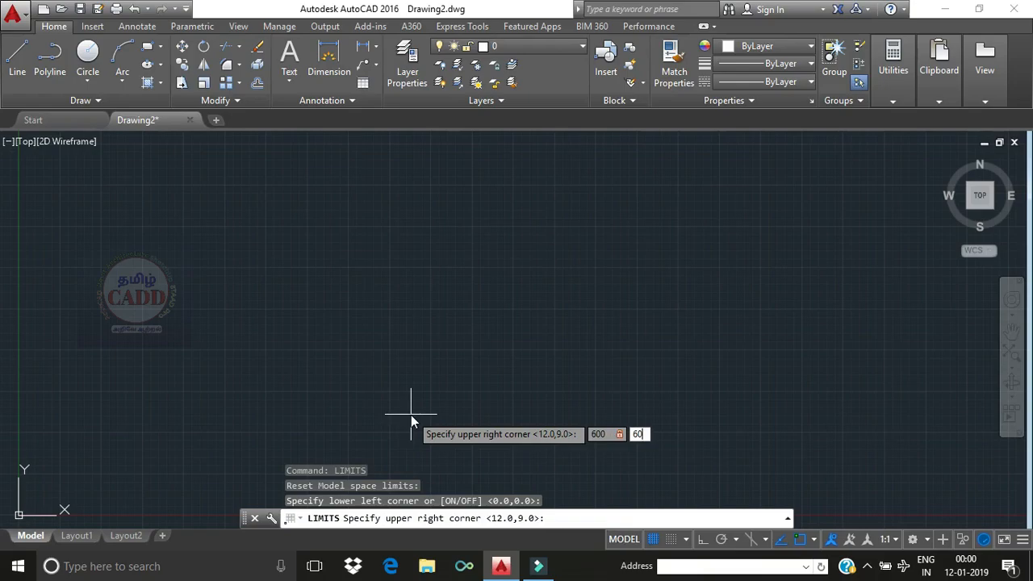
key("Return")
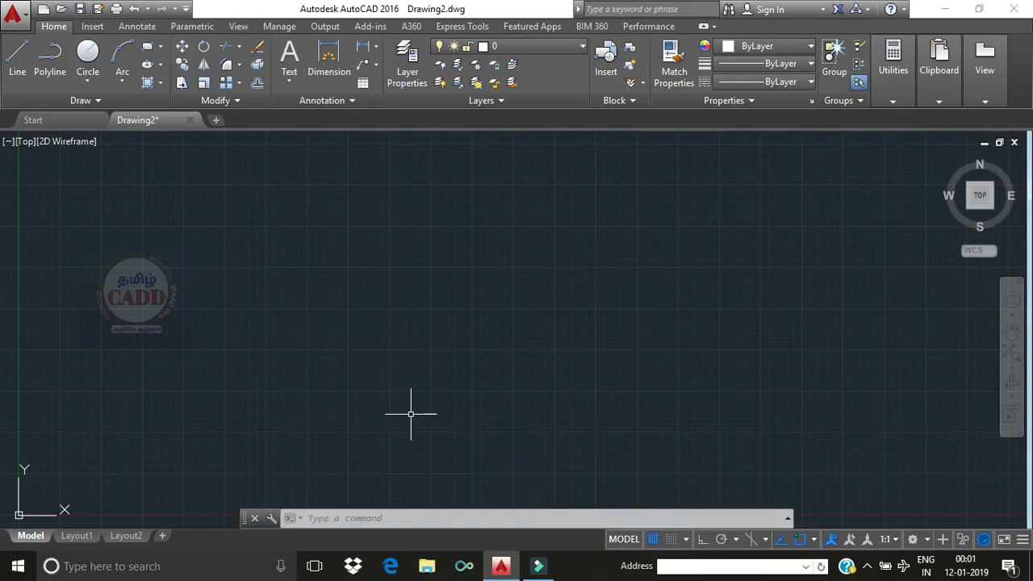
type("z")
key("Return")
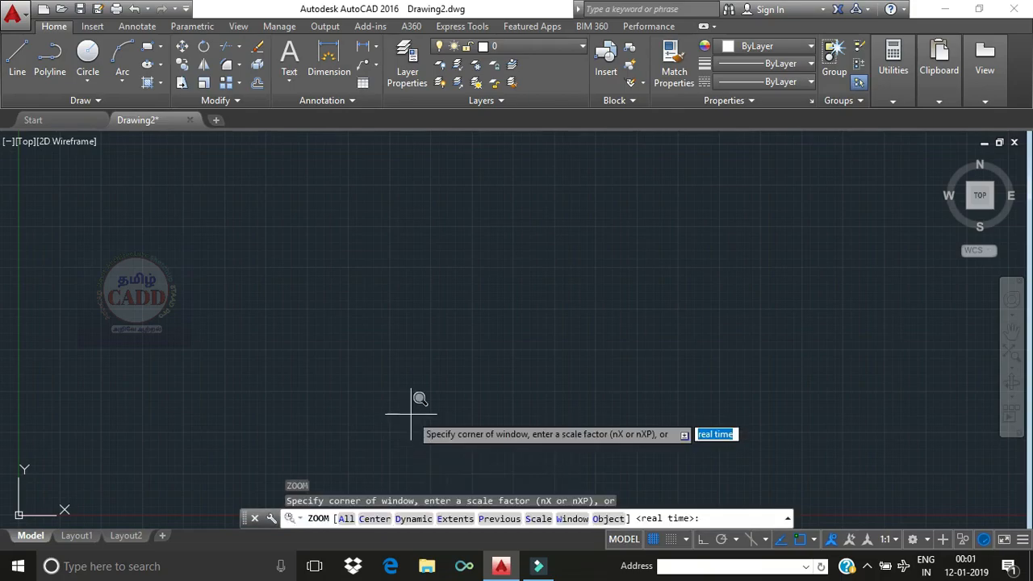
type("a")
key("Return")
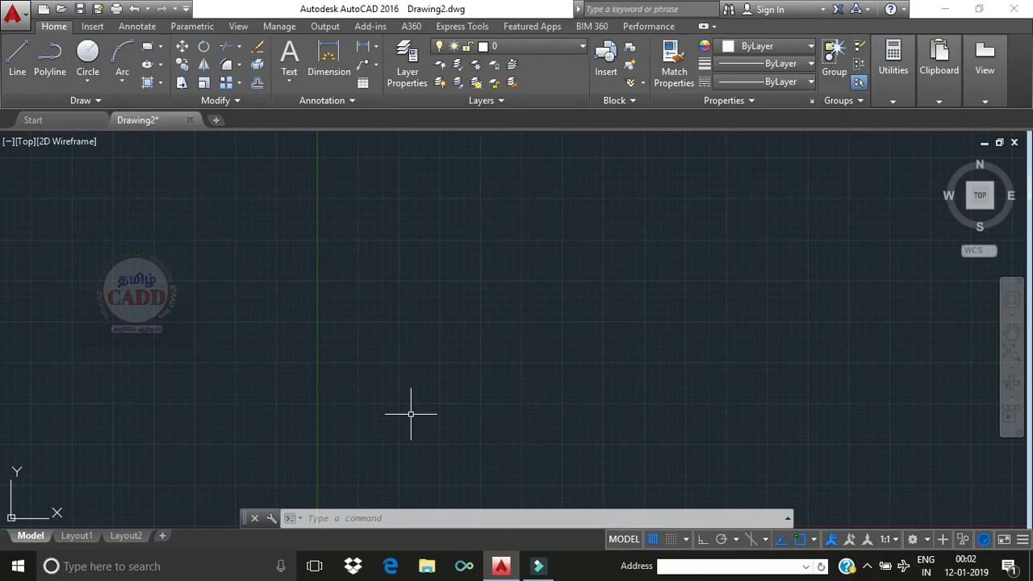
Step: Draw a donut with a 20 mm inside diameter and 60 mm outside diameter, centred at about 192,274
type("DO")
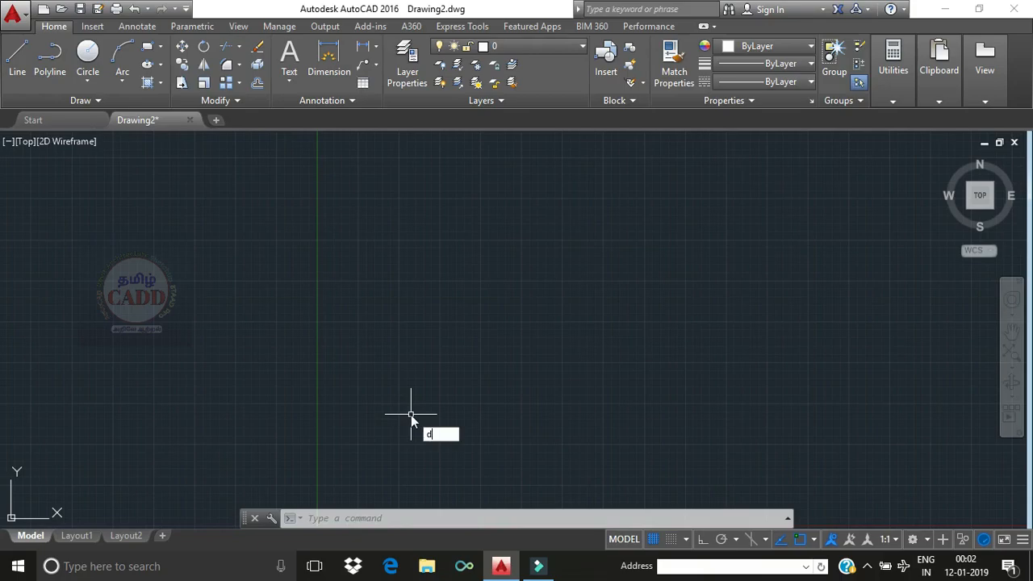
key("Return")
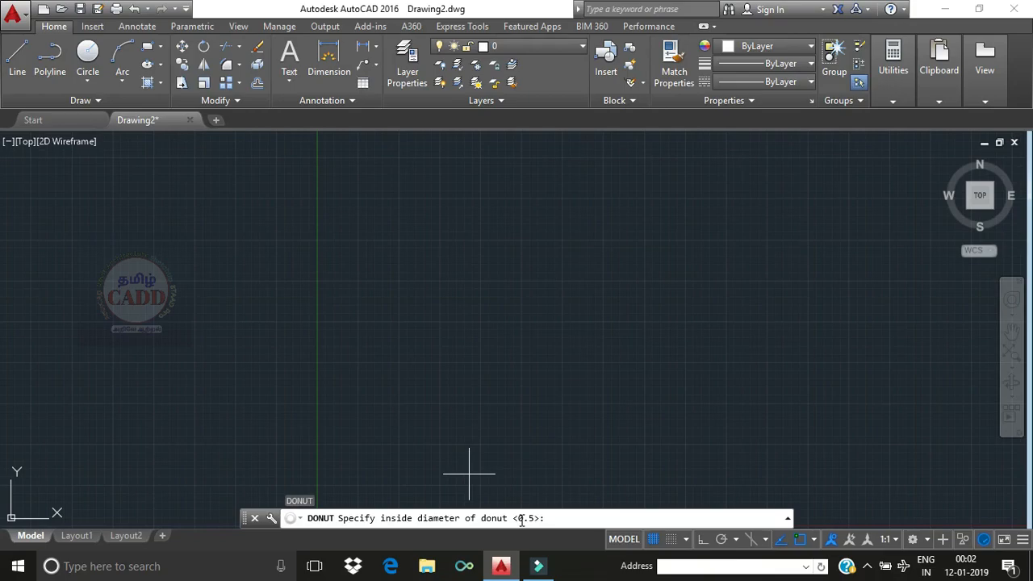
type("20")
key("Return")
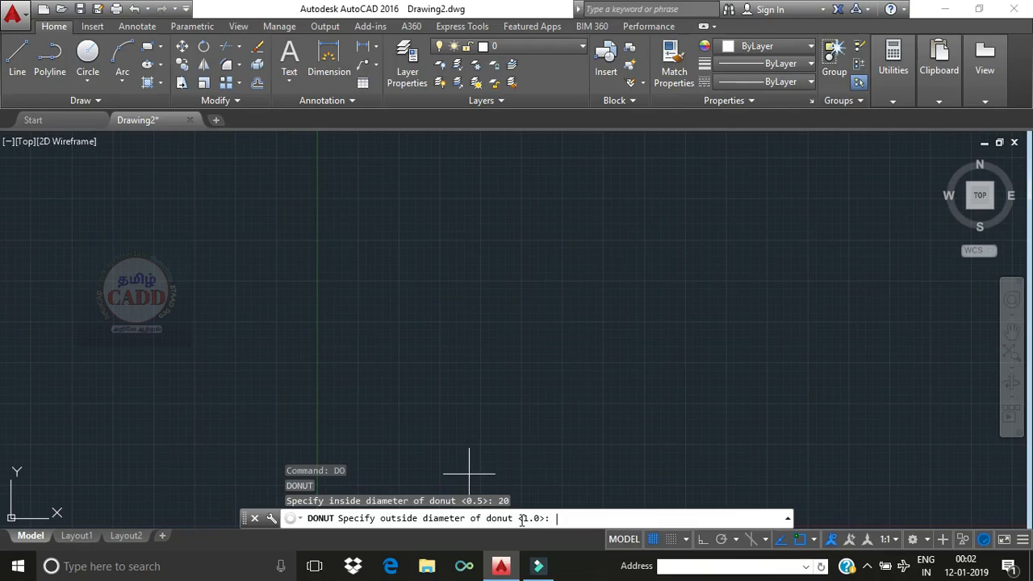
type("60")
key("Return")
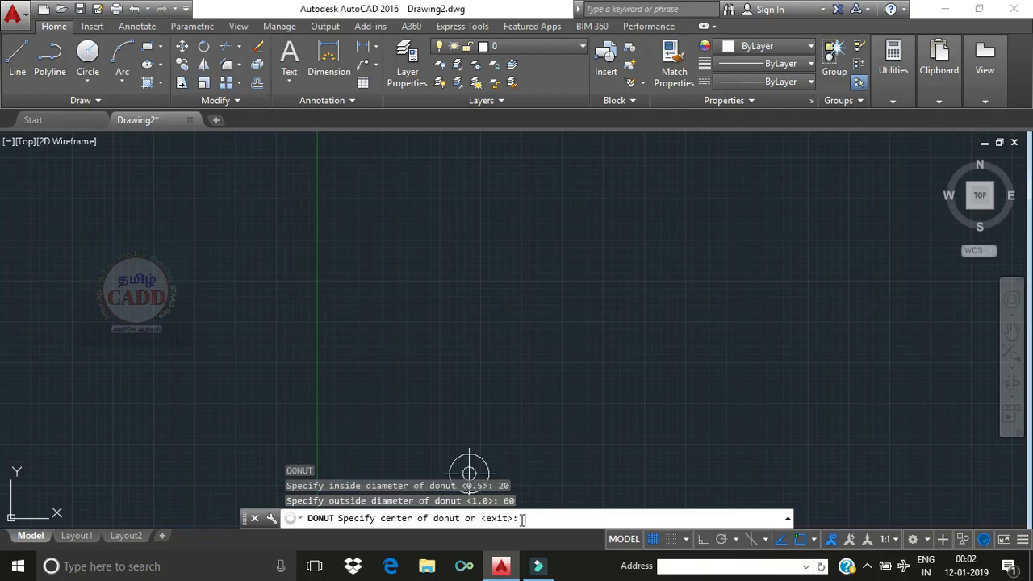
left_click(442, 347)
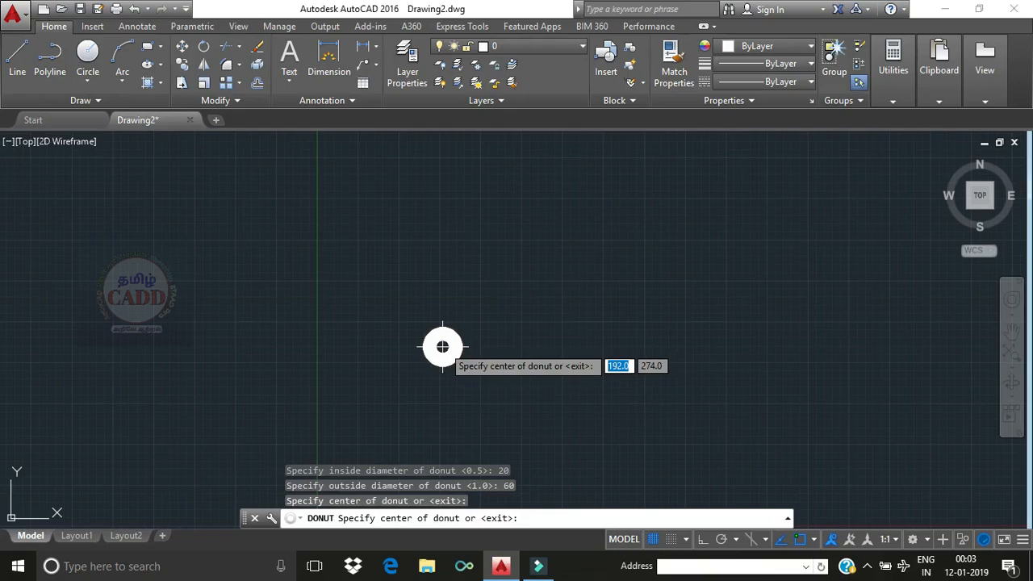
Step: Place four more donuts of the same size in a loose row above and to the right of the first one
left_click(544, 302)
left_click(611, 292)
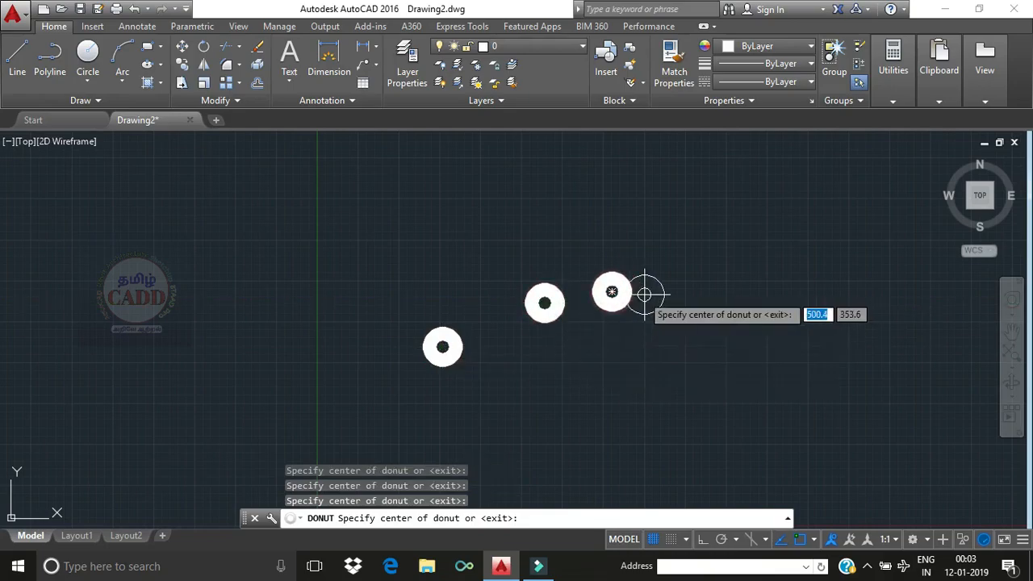
left_click(689, 293)
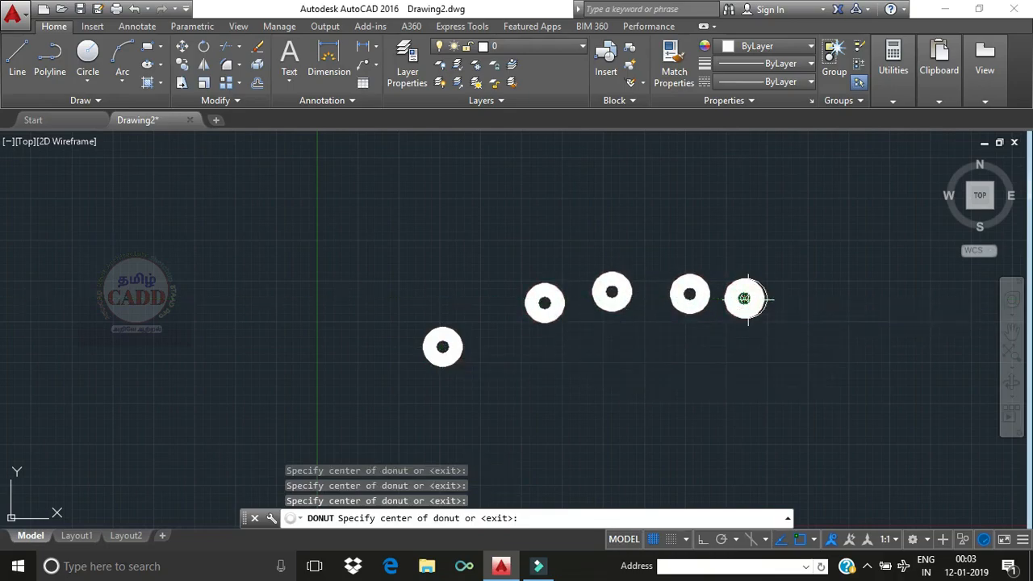
left_click(744, 299)
key("Escape")
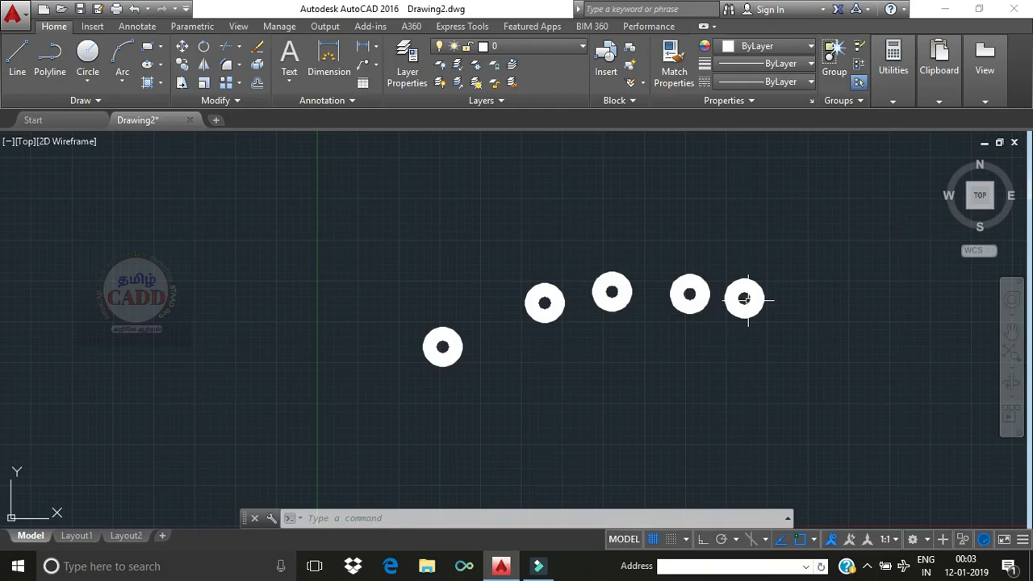
Step: Turn the Fill mode off
type("FILL")
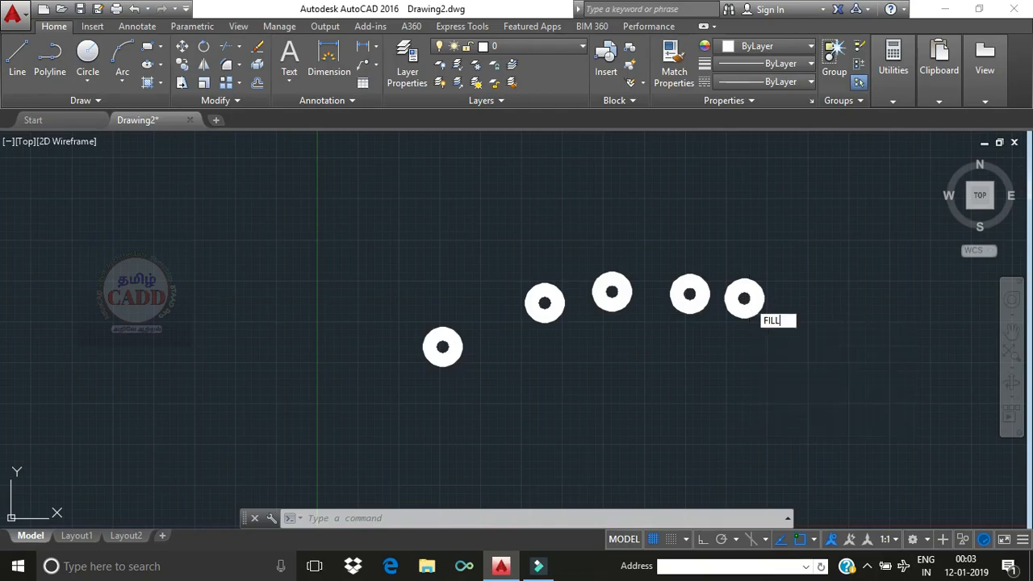
key("Return")
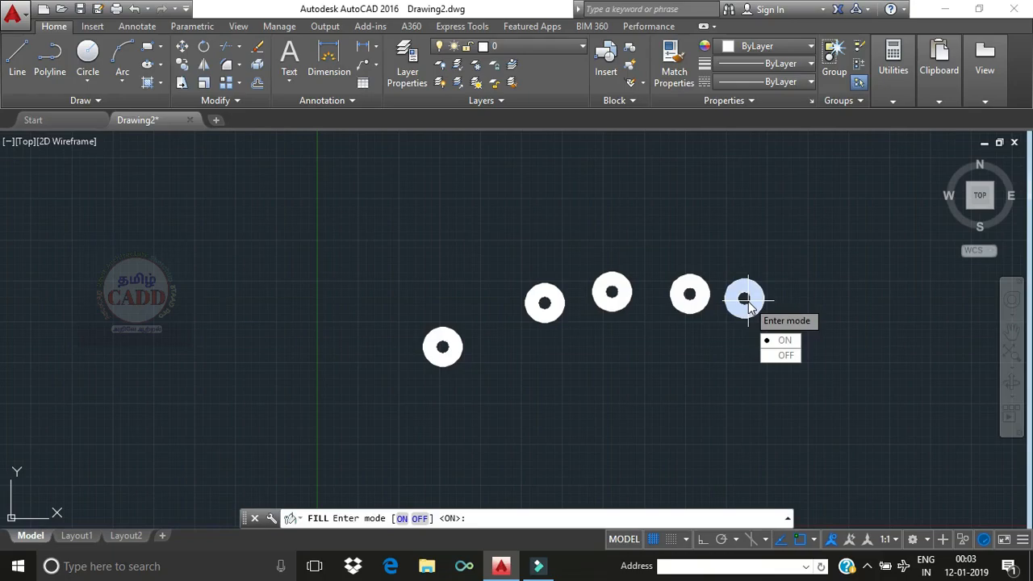
left_click(783, 355)
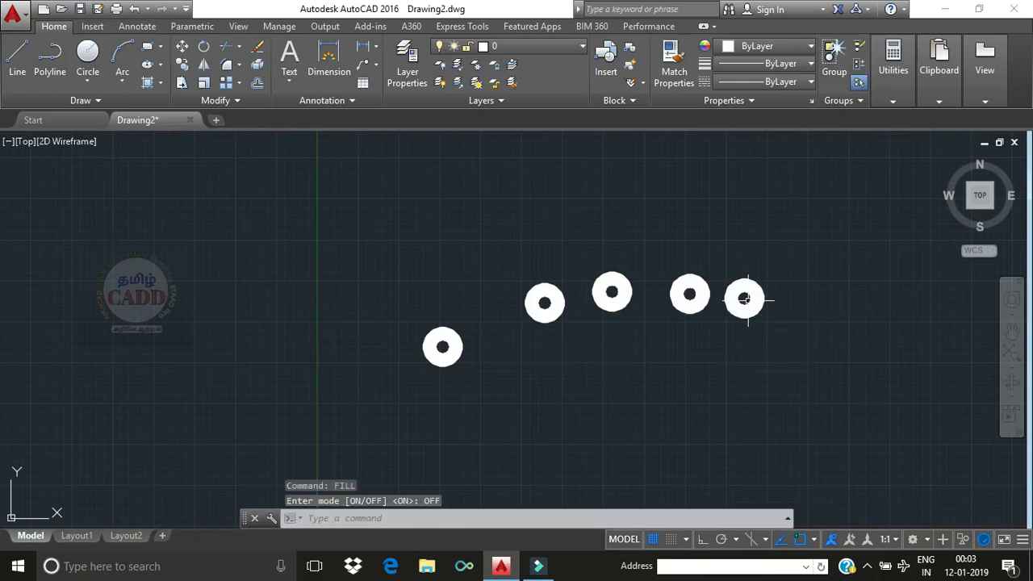
Step: Draw six donuts with 20 mm inside and 60 mm outside diameters, five in a row below the filled ones and one above the row's right end
type("do")
key("Return")
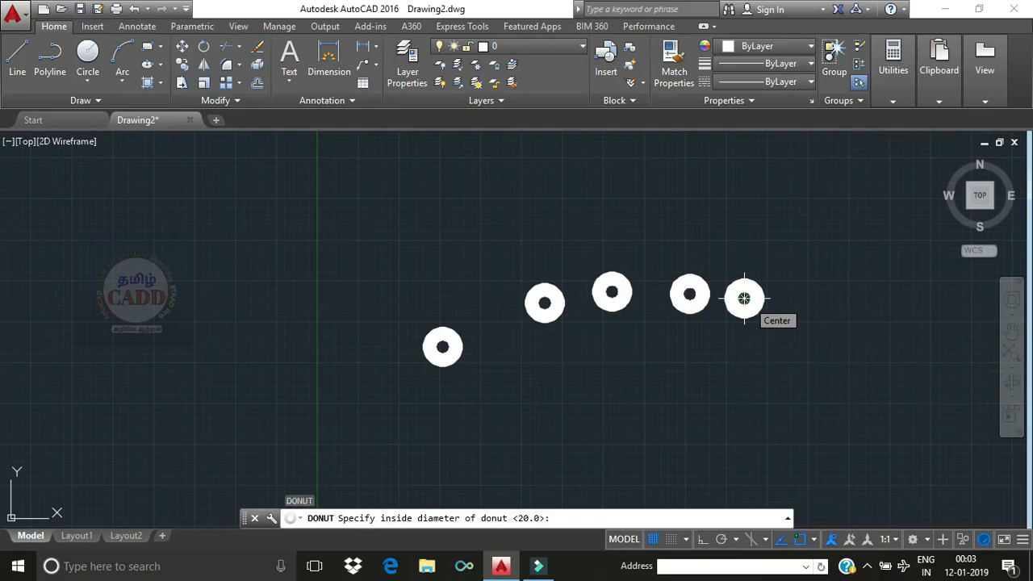
key("Return")
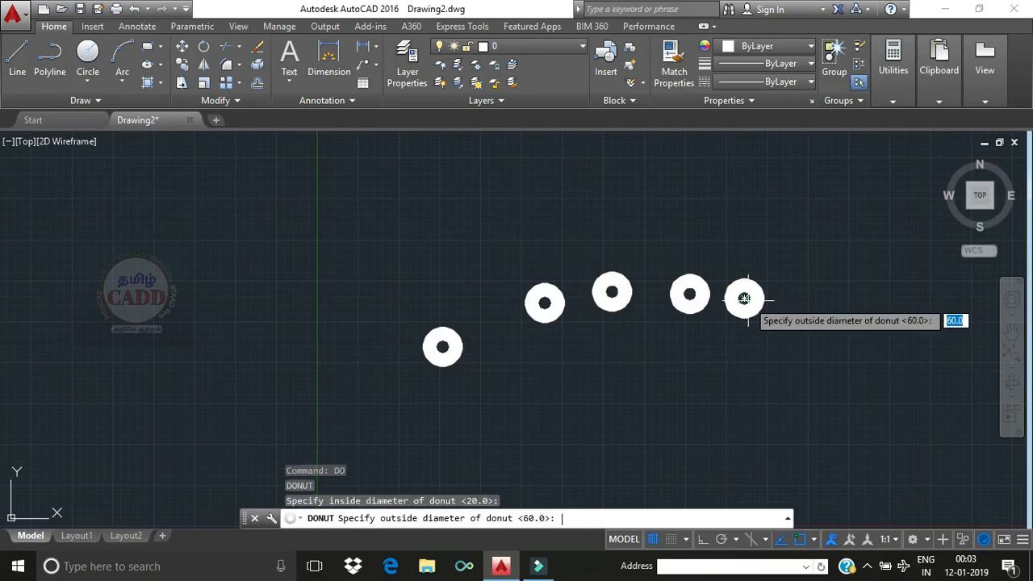
key("Return")
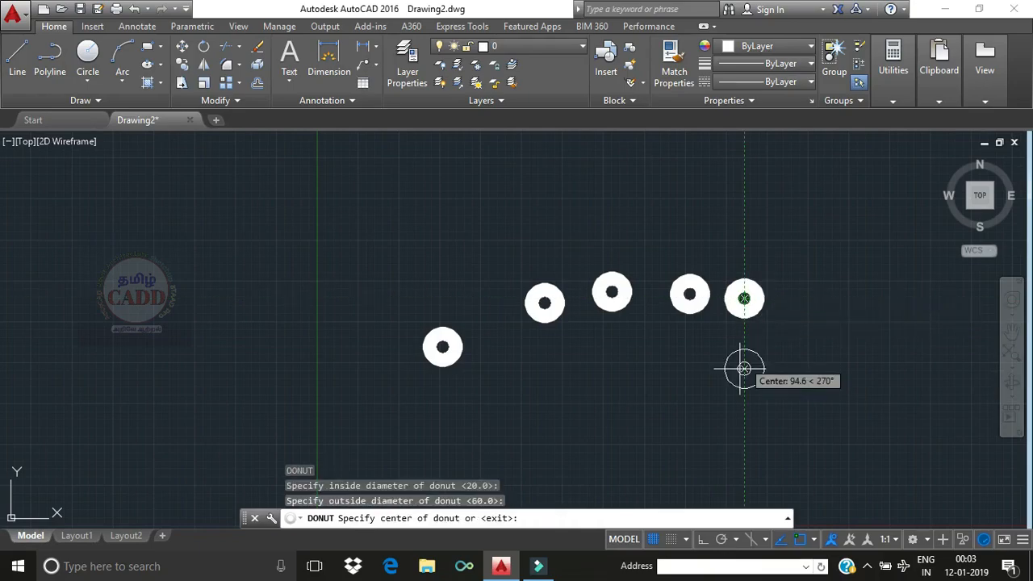
left_click(637, 378)
left_click(695, 378)
left_click(769, 378)
left_click(821, 378)
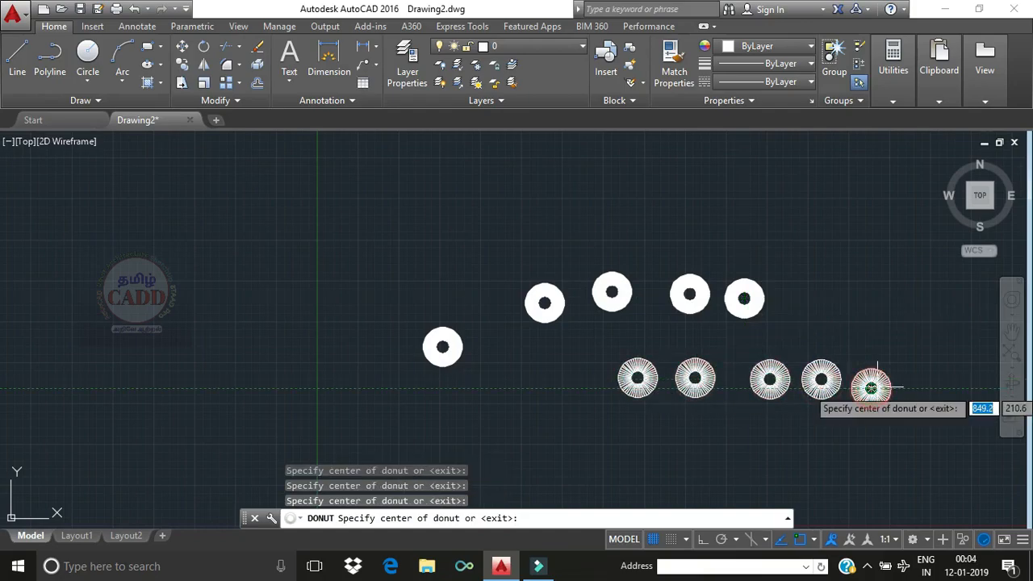
left_click(871, 389)
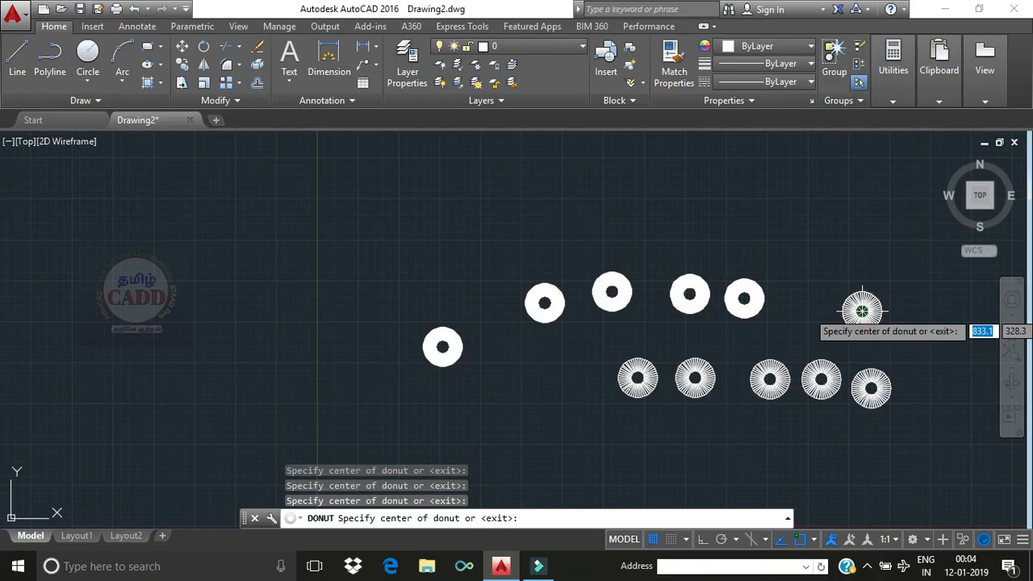
left_click(862, 310)
key("Escape")
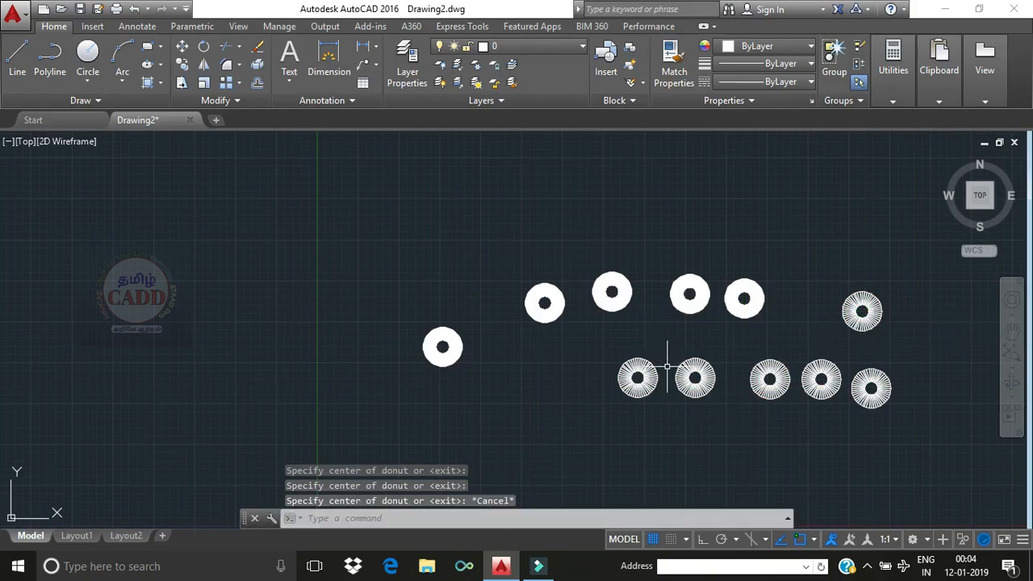
scroll(656, 390, "up", 6)
scroll(656, 390, "down", 4)
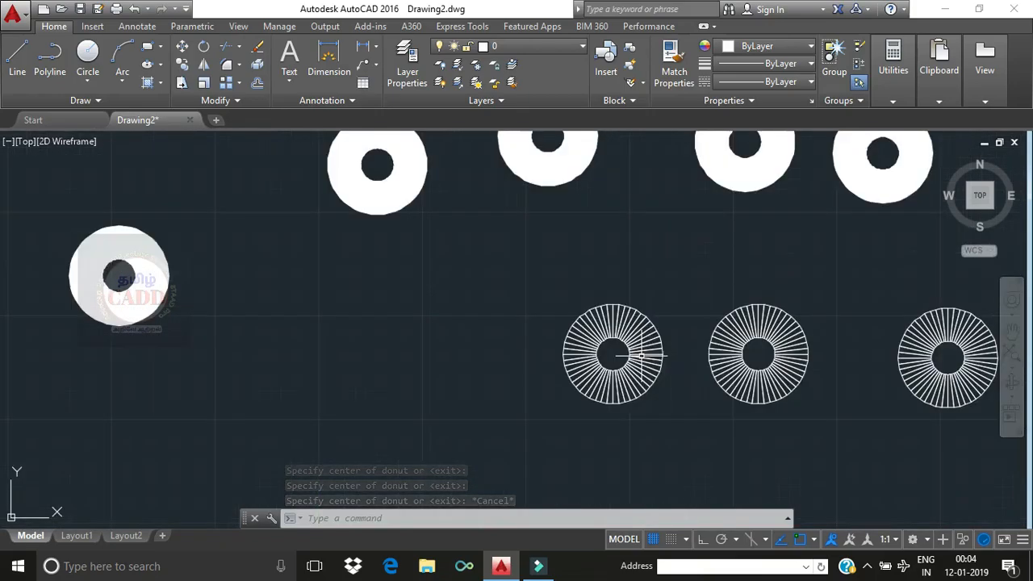
scroll(654, 266, "down", 2)
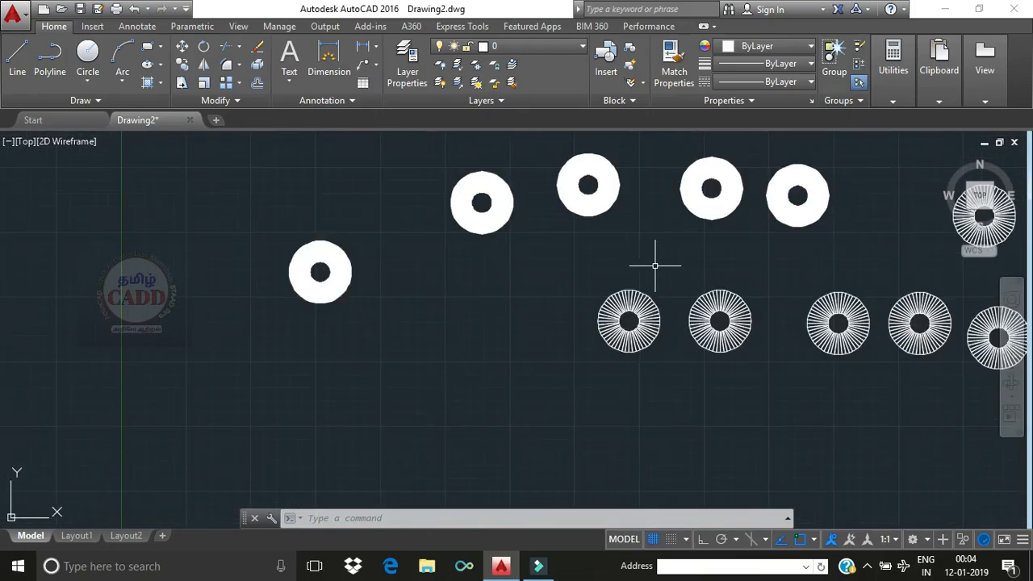